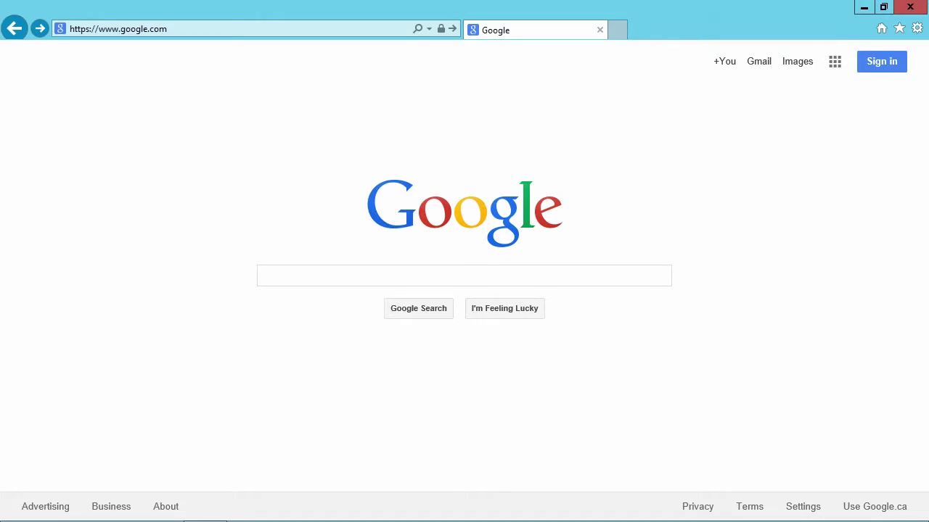
Go to recovering-deleted-files.net/raid-recovery, accept leaving the secure connection, and look through the page
click(183, 29)
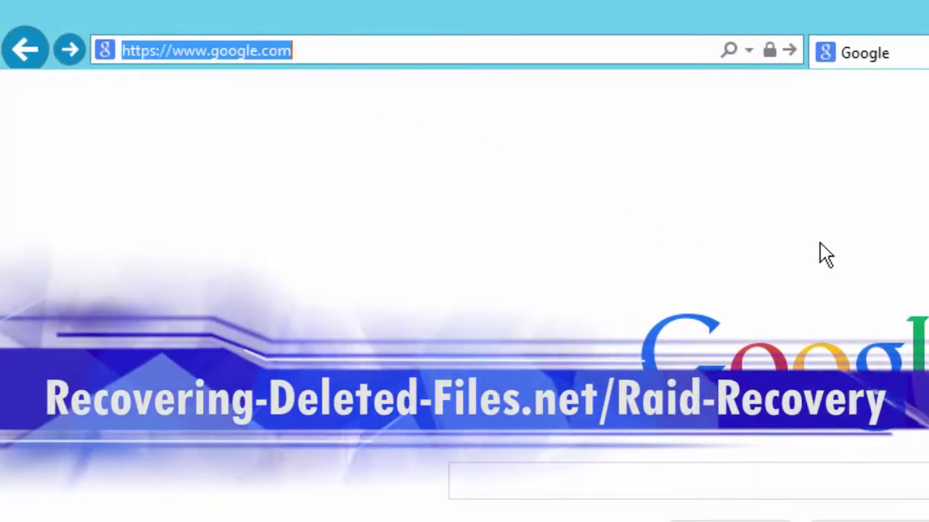
text(recovering-deleted-files.net/)
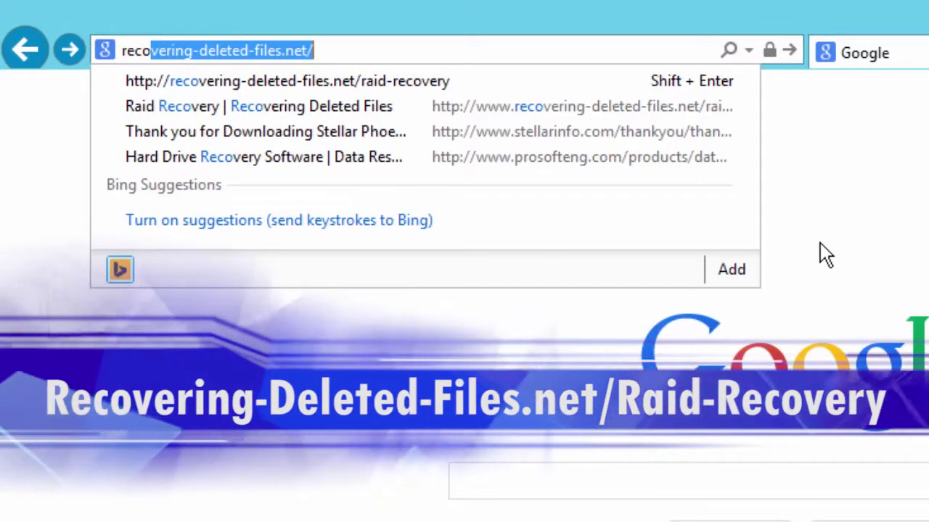
key(Down)
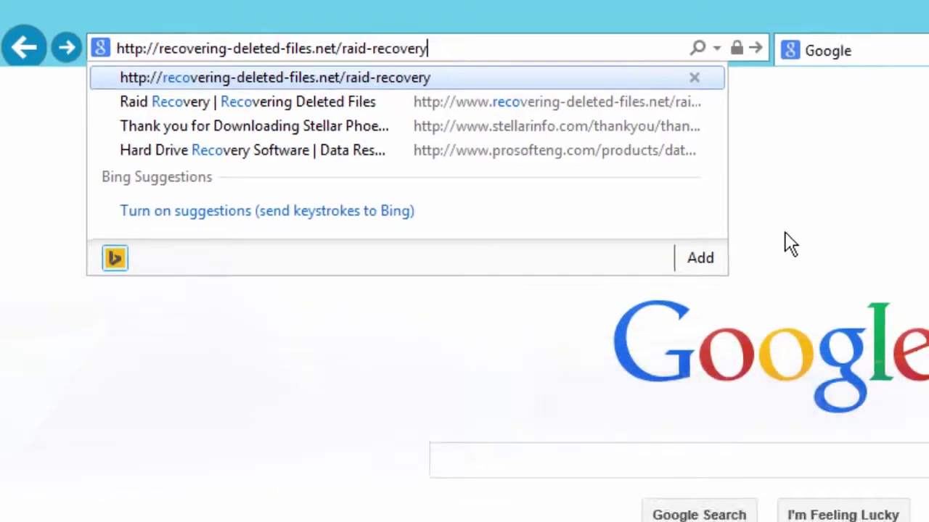
key(Return)
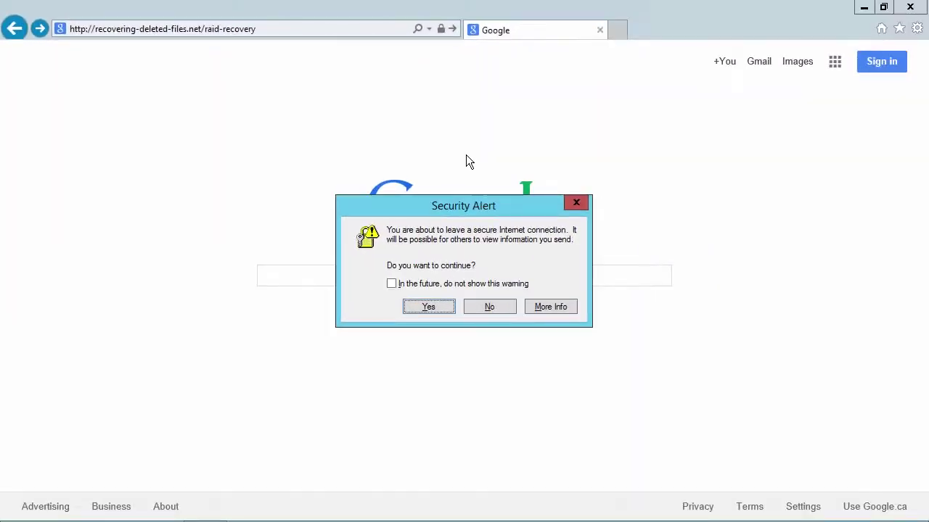
click(427, 306)
scroll(646, 345, down, 10)
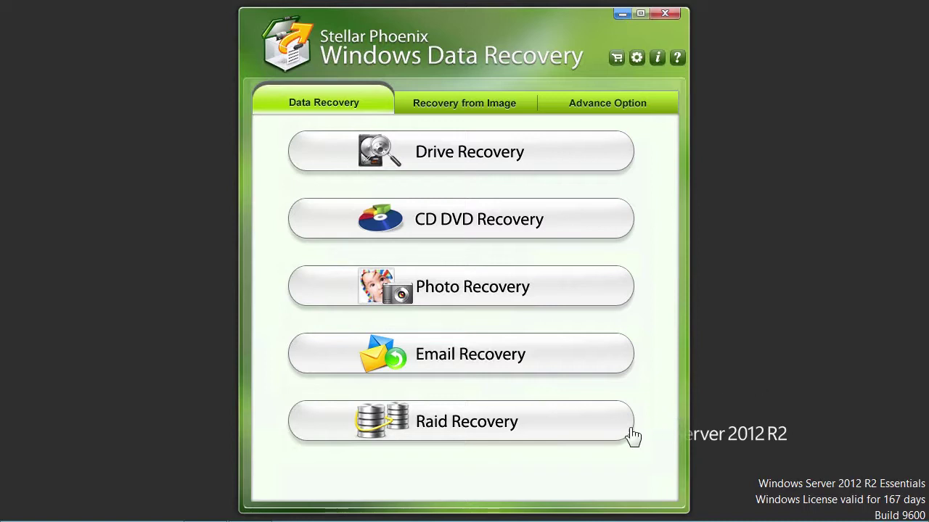
Start Raid Recovery in Stellar Phoenix Windows Data Recovery and add Disk 1, Disk 2 and Disk 3 to the RAID 5 reconstruction
click(523, 429)
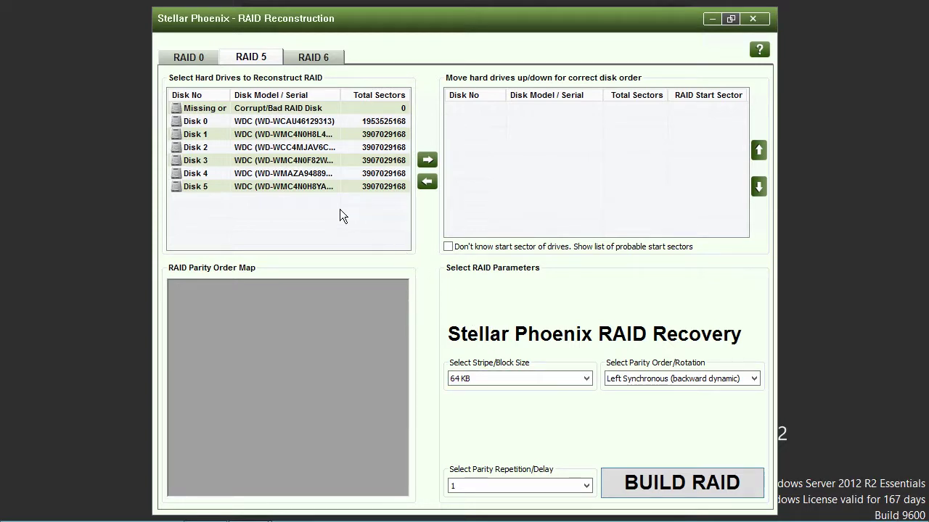
click(282, 135)
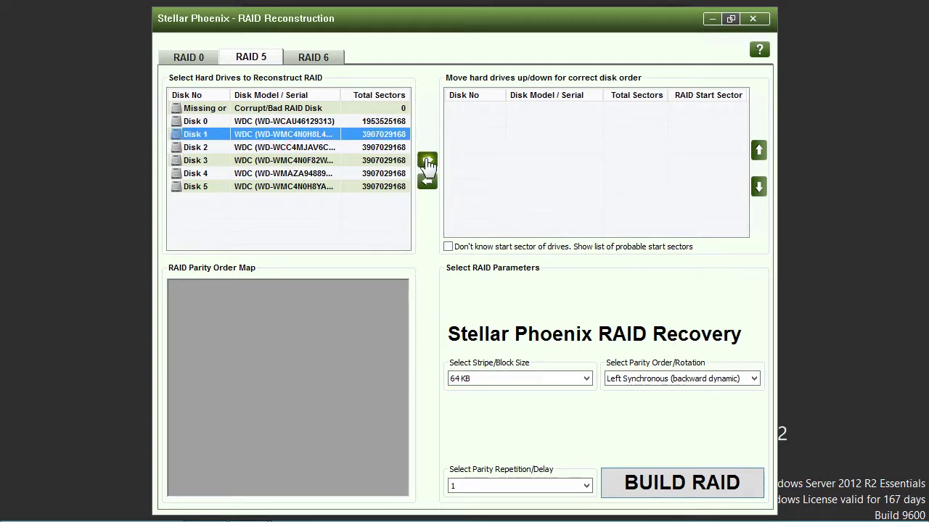
click(427, 161)
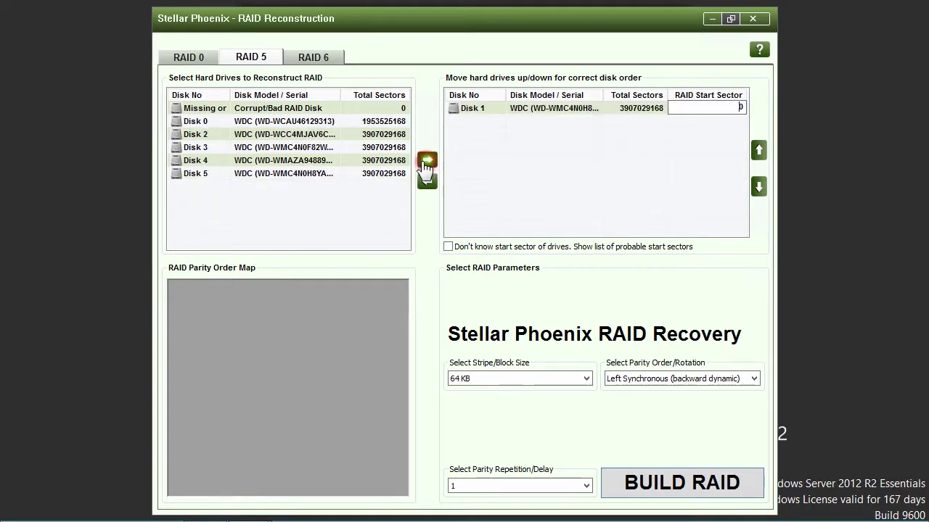
click(308, 135)
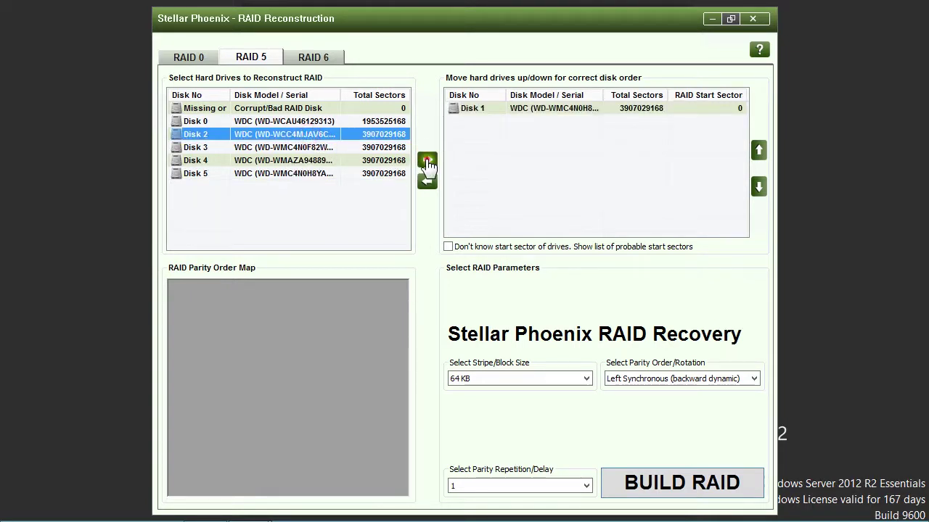
click(427, 160)
click(293, 135)
click(428, 161)
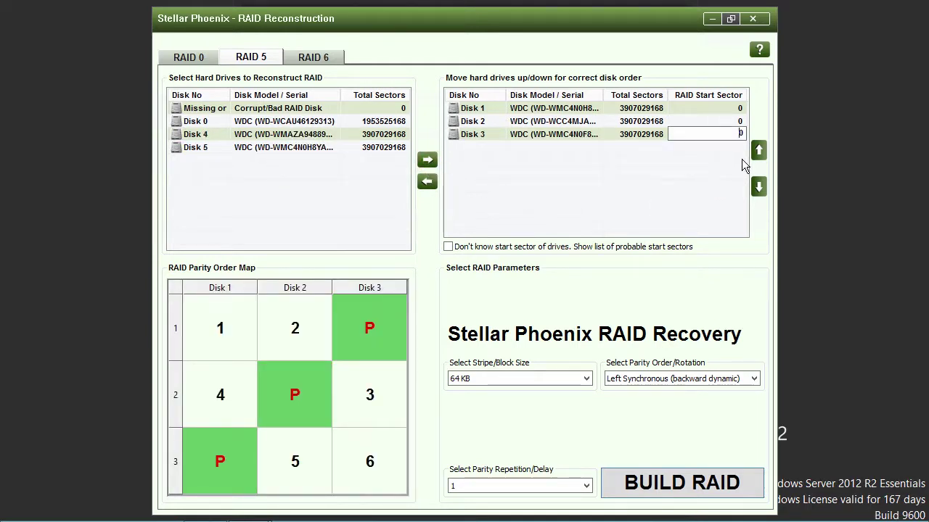
Try moving Disk 3 up one place in the disk order, then restore the order 1, 2, 3
click(758, 151)
click(473, 135)
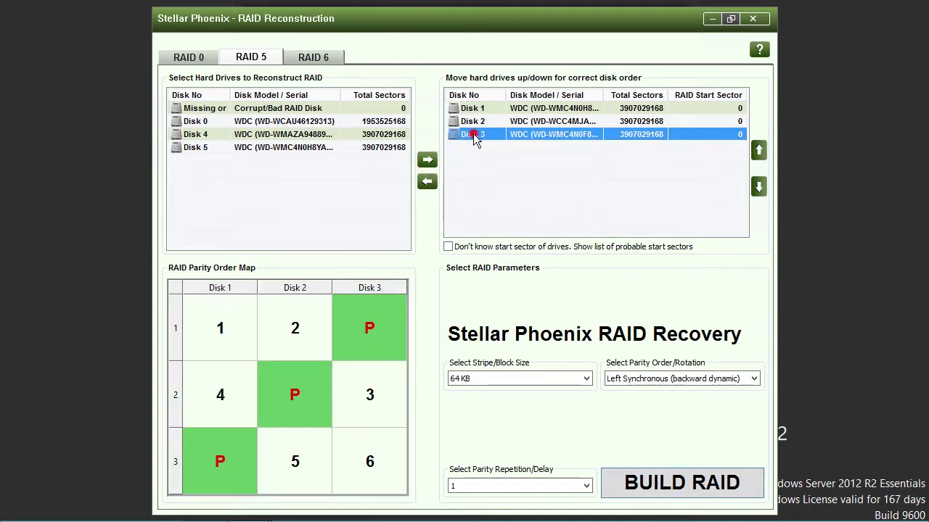
click(758, 151)
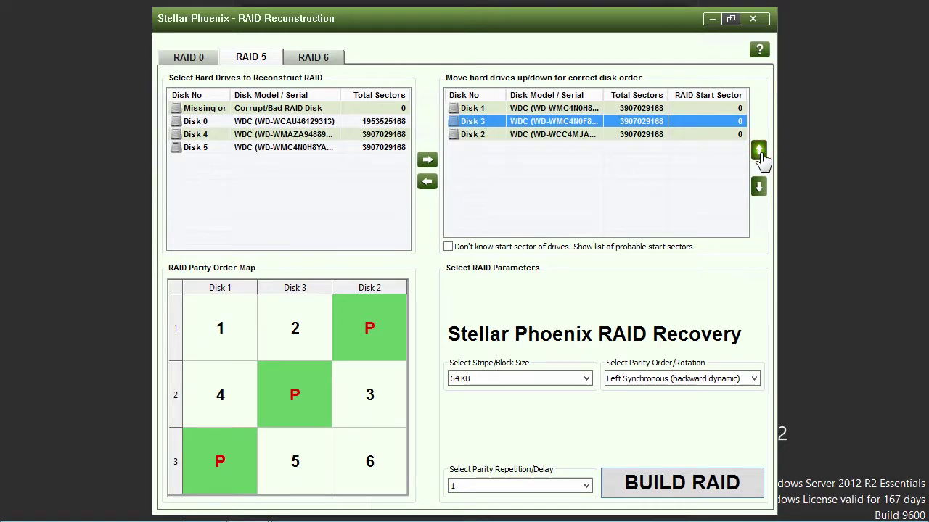
click(758, 187)
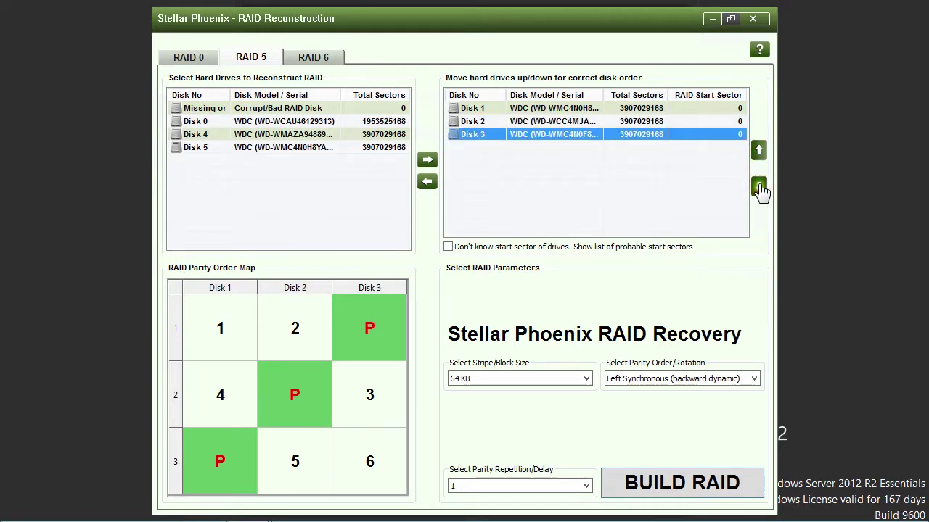
Inspect the RAID start sector fields of Disk 1, Disk 2 and Disk 3
click(733, 109)
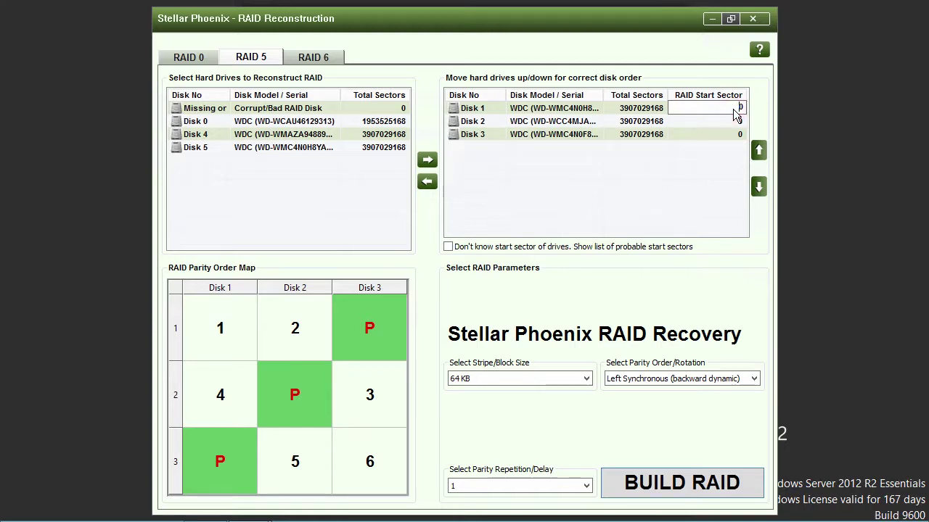
click(733, 123)
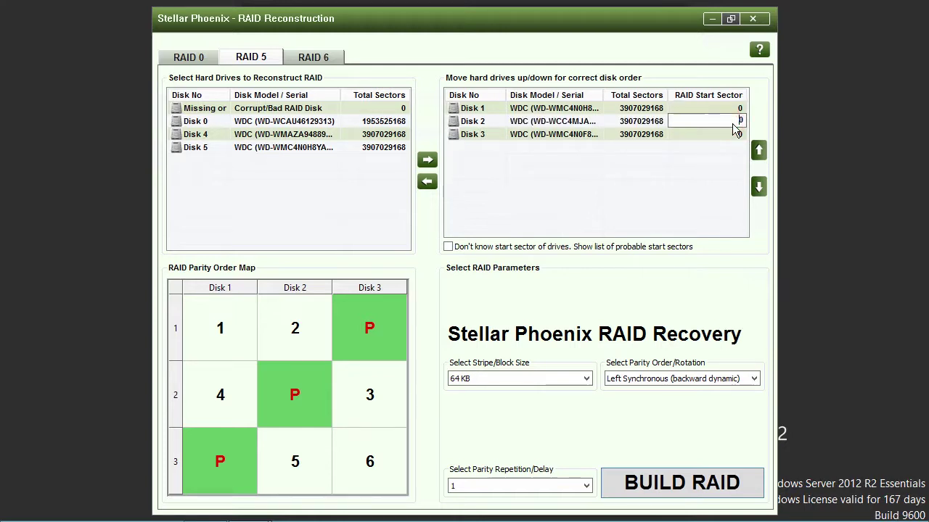
click(728, 136)
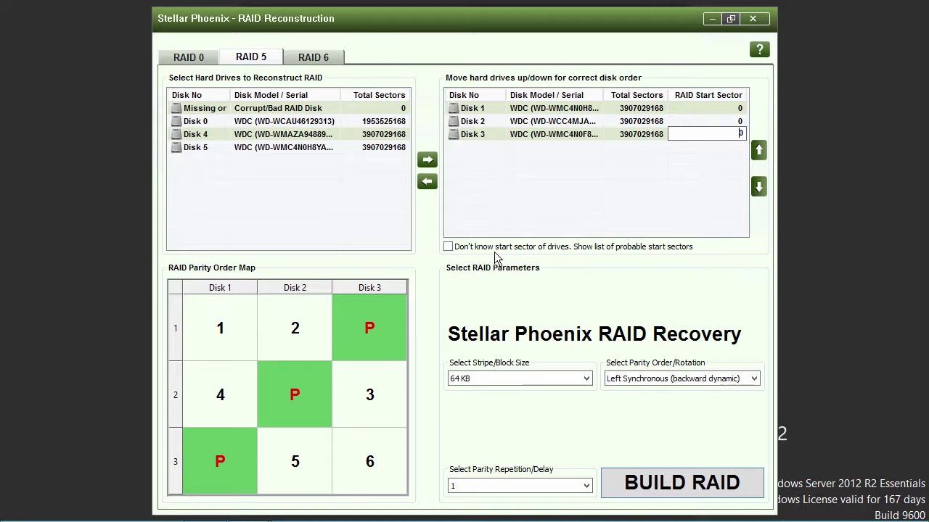
Try out the probable start sectors list with entries such as 0 and 255, clear the entries and disable the list
click(448, 246)
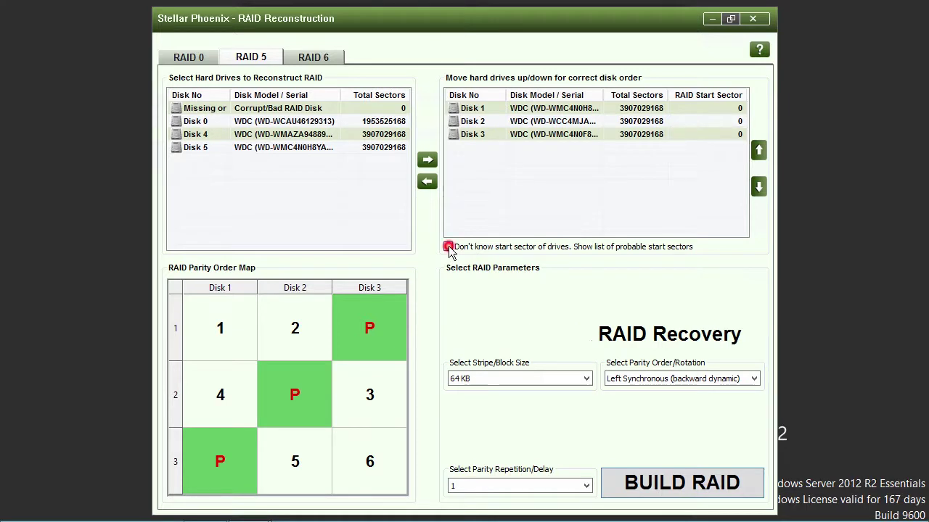
click(456, 295)
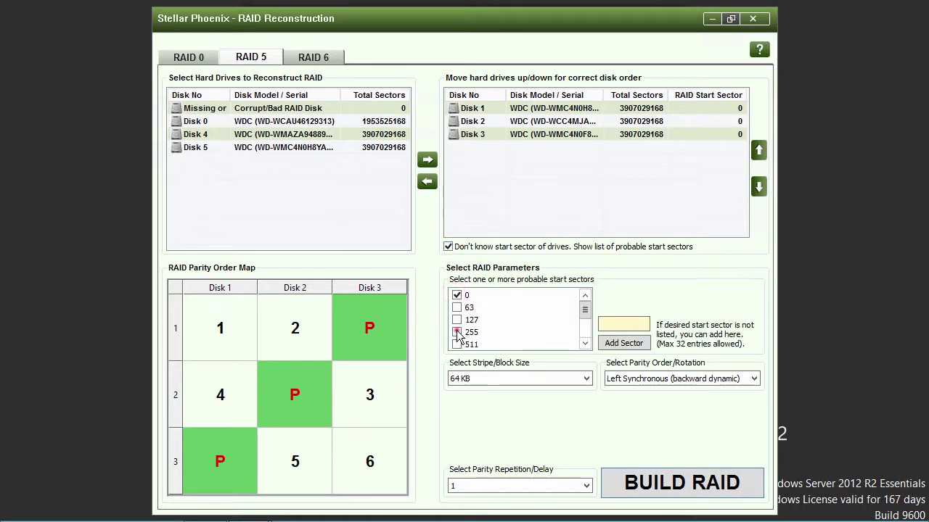
click(457, 332)
drag(584, 310, 585, 328)
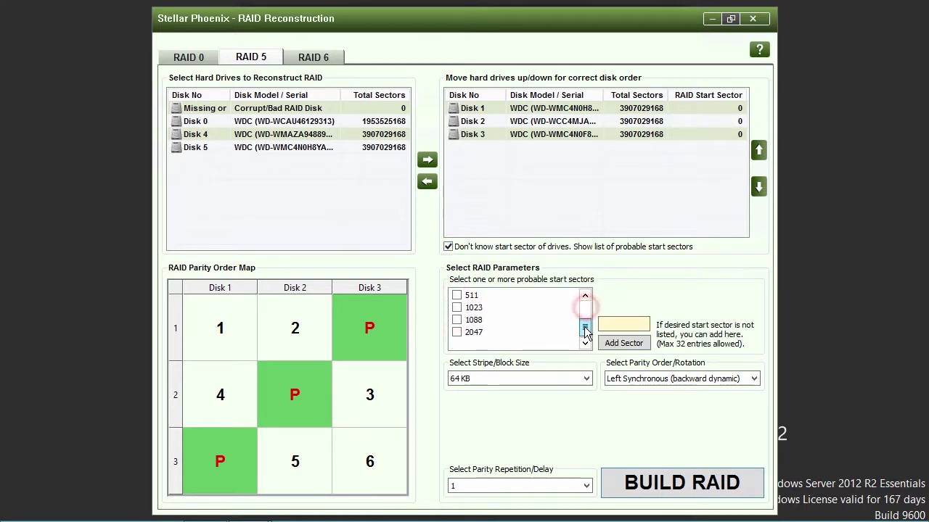
click(457, 333)
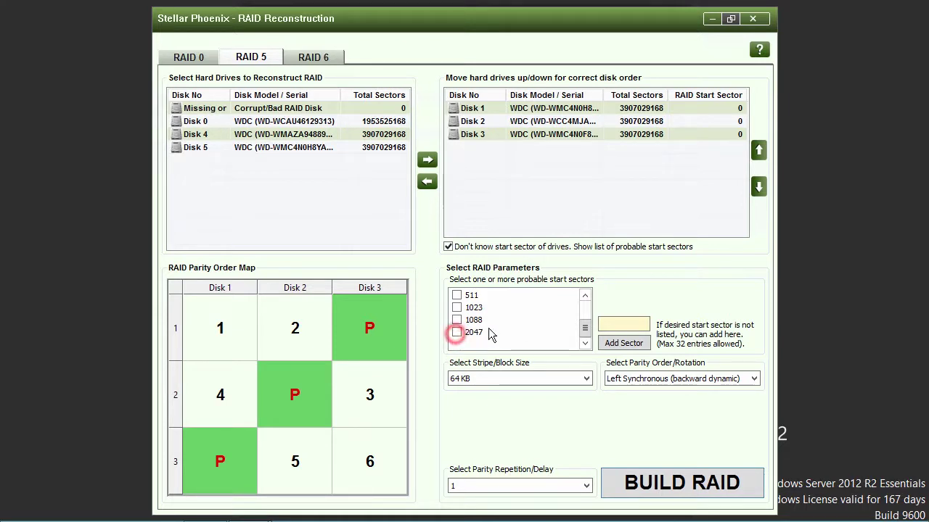
scroll(488, 328, up, 2)
click(456, 331)
click(456, 295)
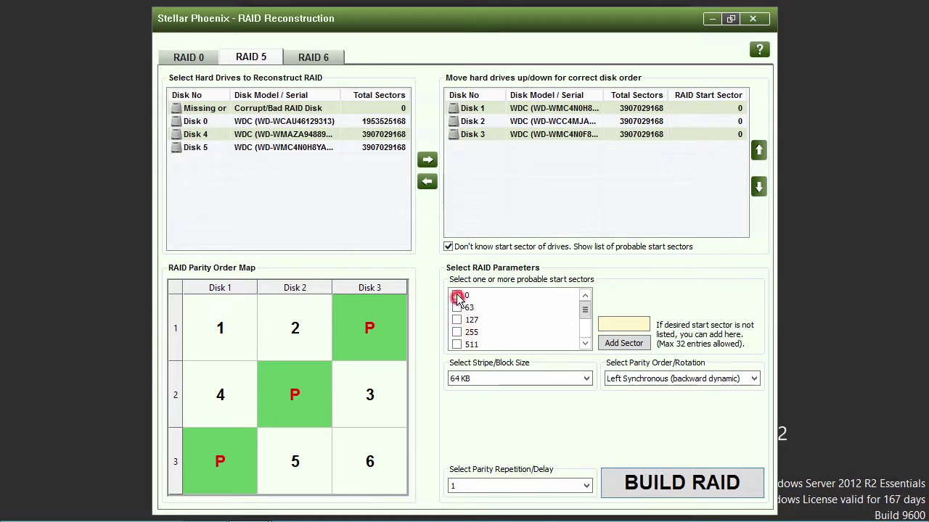
click(449, 247)
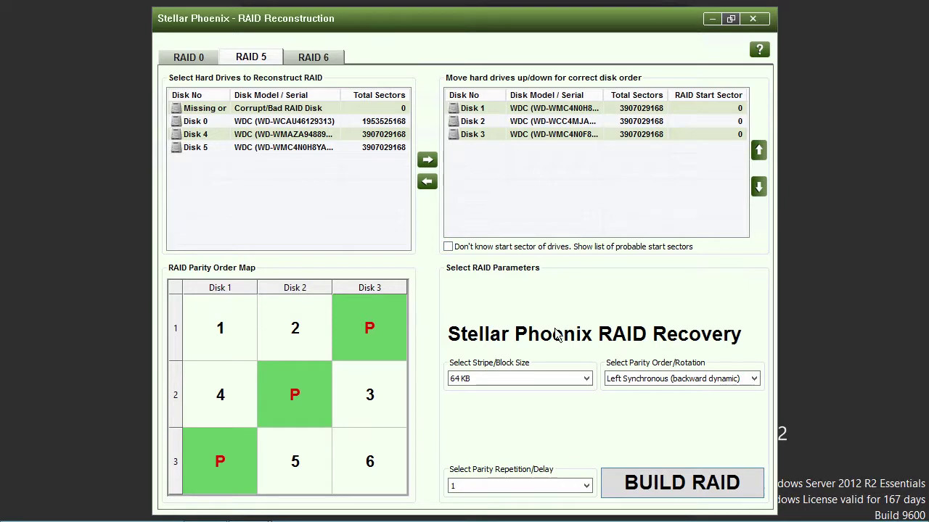
Review the available options for stripe/block size, parity order/rotation and parity repetition/delay
click(584, 379)
click(585, 378)
click(754, 379)
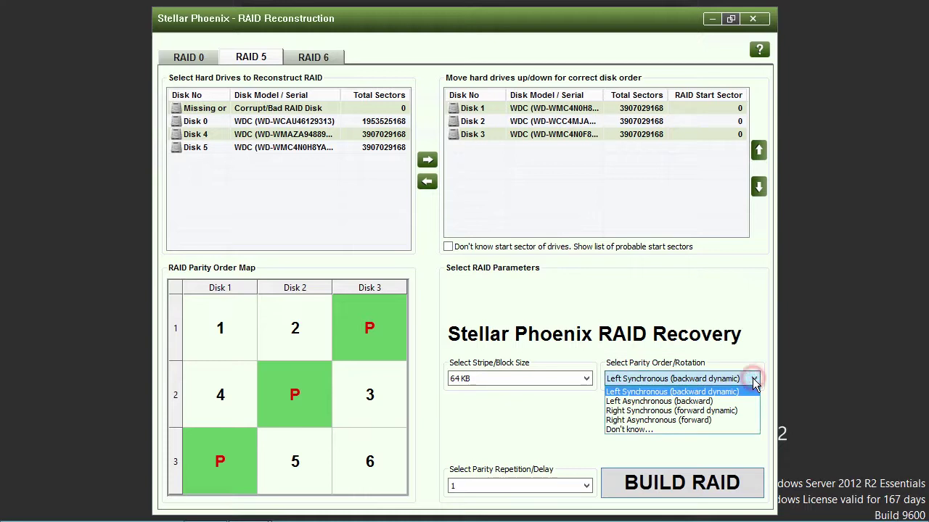
click(753, 379)
click(586, 486)
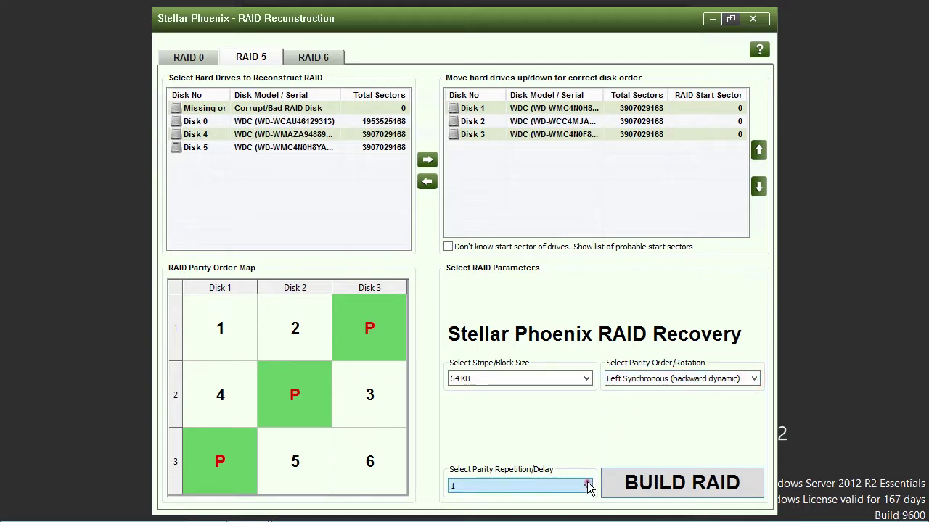
click(587, 486)
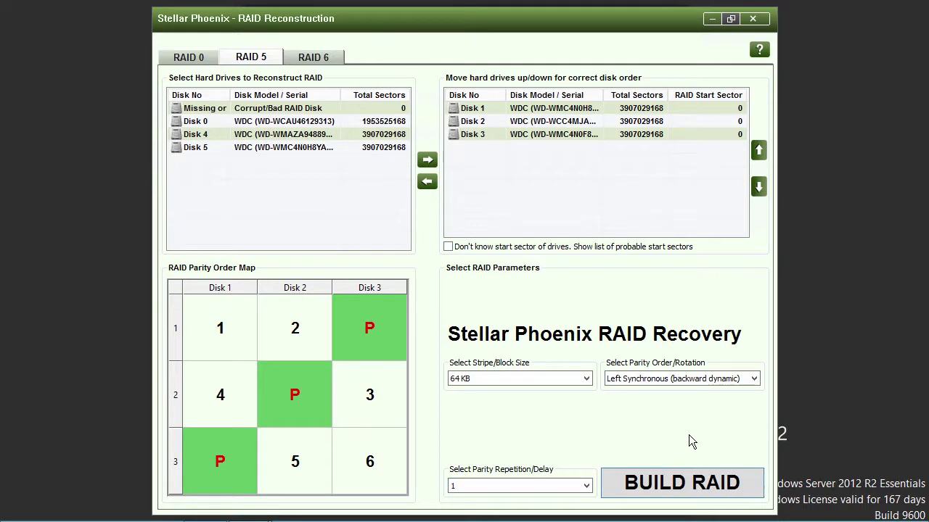
Build the RAID from the three disks and show the volume list of the constructed RAID with HDD order 1-2-3
click(674, 483)
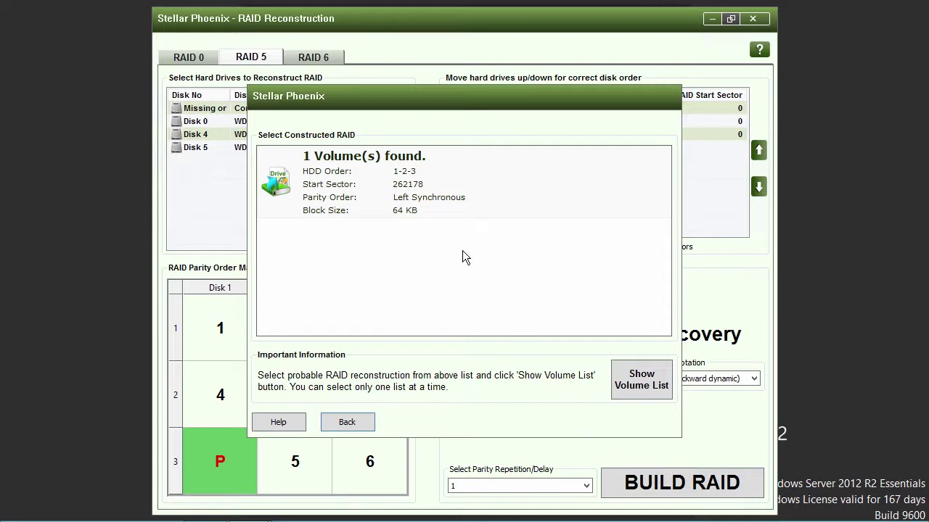
click(430, 183)
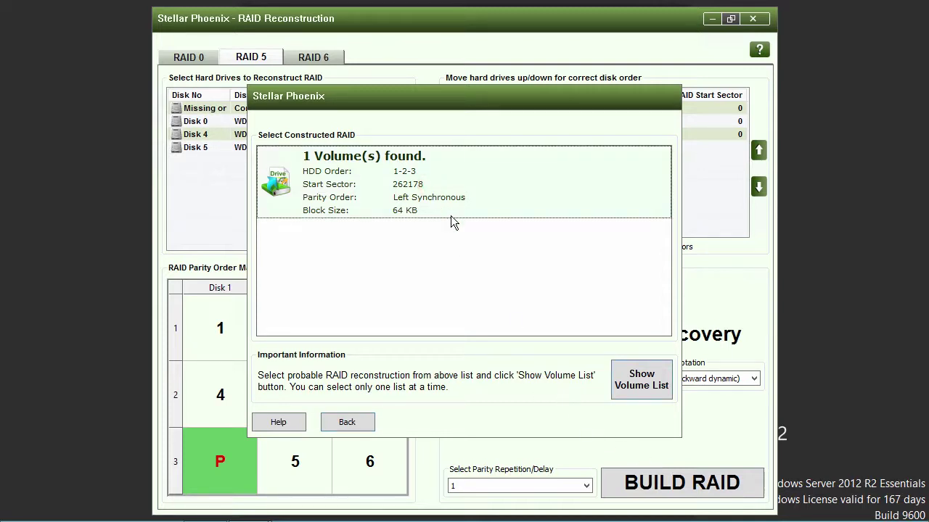
click(644, 384)
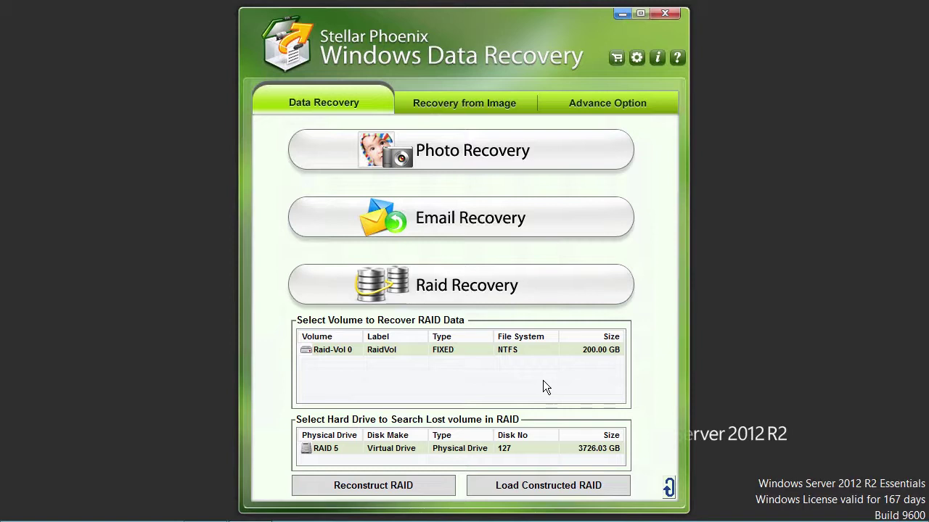
Run a Quick Recovery scan on Raid-Vol 0 and open the Data folder in the scan results
click(337, 351)
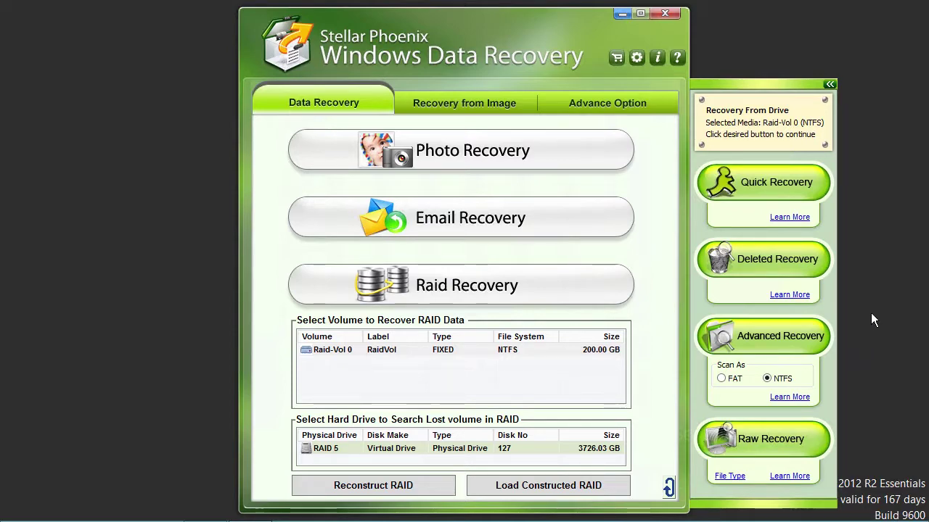
click(776, 185)
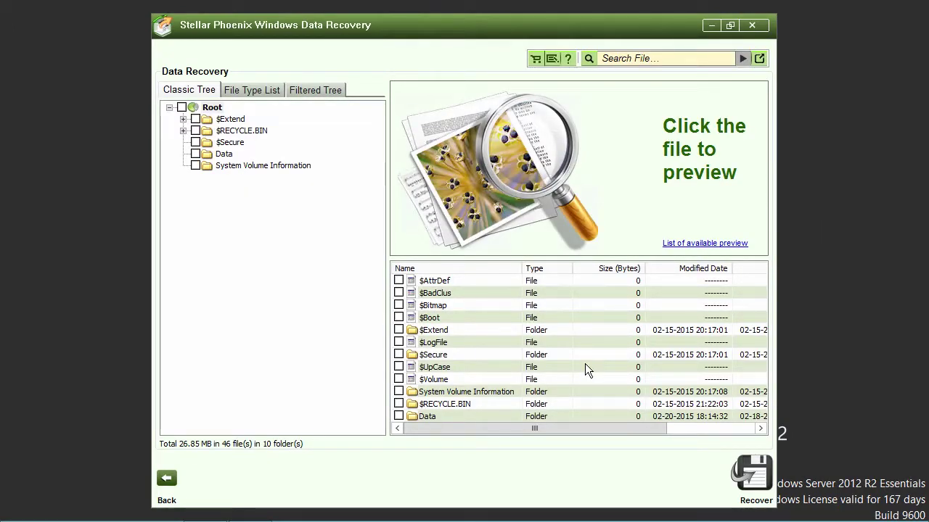
click(421, 415)
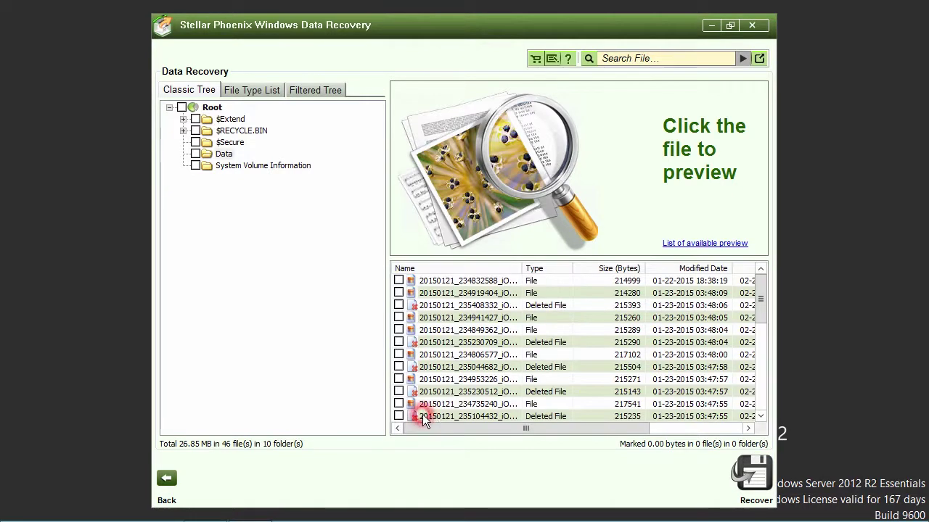
Preview the first, second and fourth image files in the Data folder
click(477, 281)
click(476, 293)
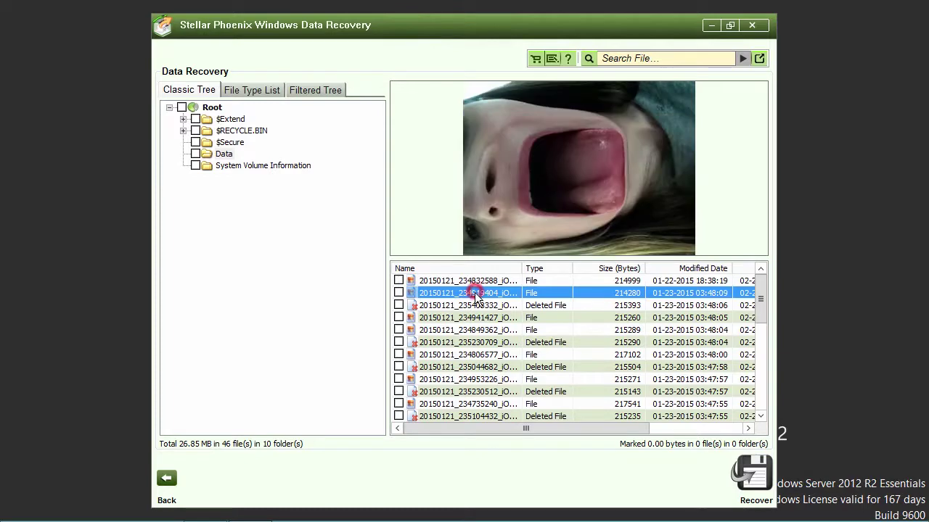
click(475, 319)
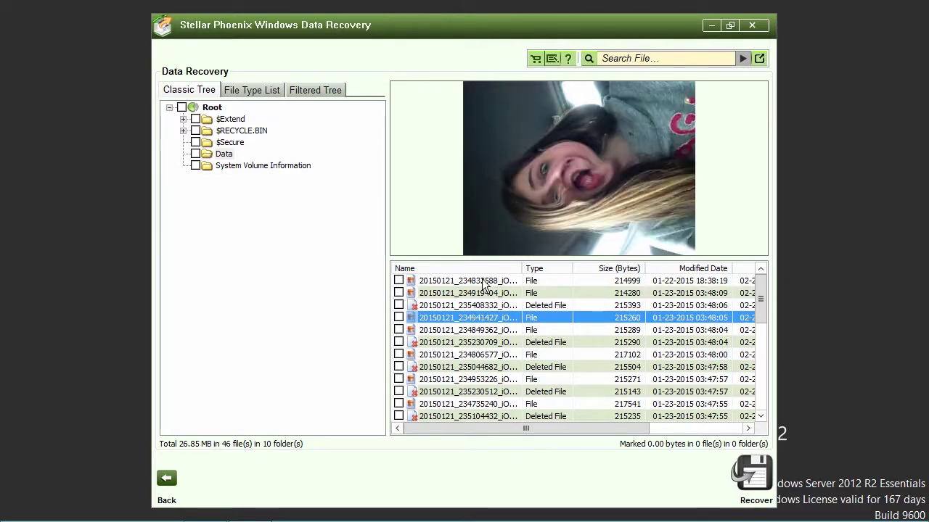
Mark the whole Data folder for recovery in the Classic Tree
click(209, 155)
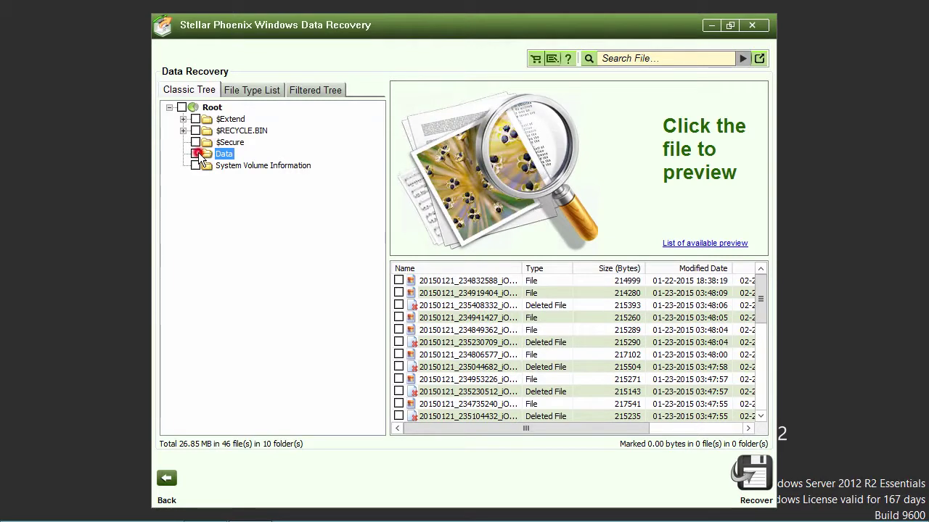
click(196, 154)
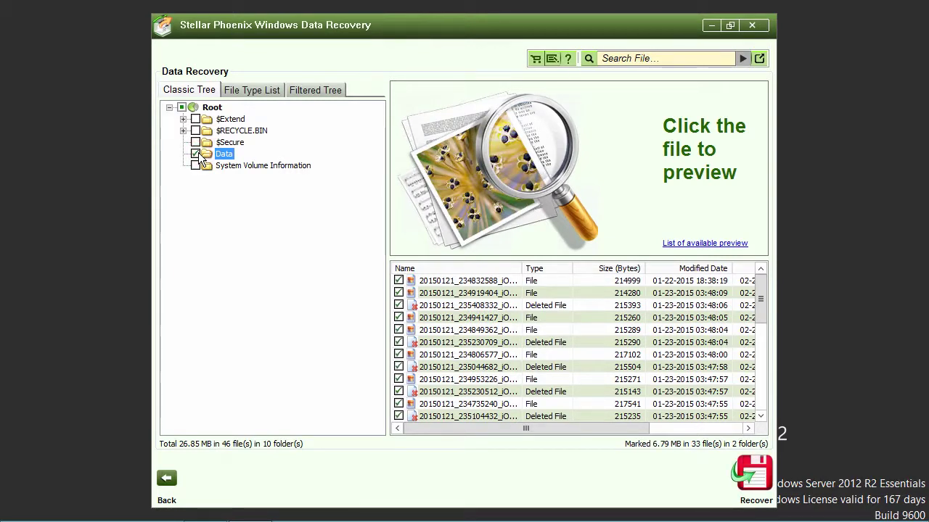
Clear the recovery mark from the whole Data folder in the Classic Tree
click(196, 153)
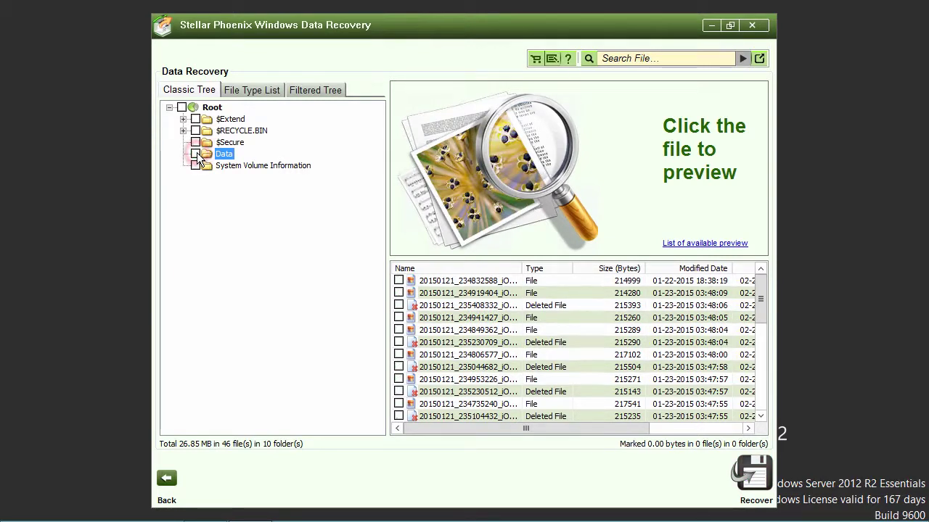
Try marking the jpg group under Graphics & Photos by file type, clear the mark, and view the Filtered Tree
click(258, 91)
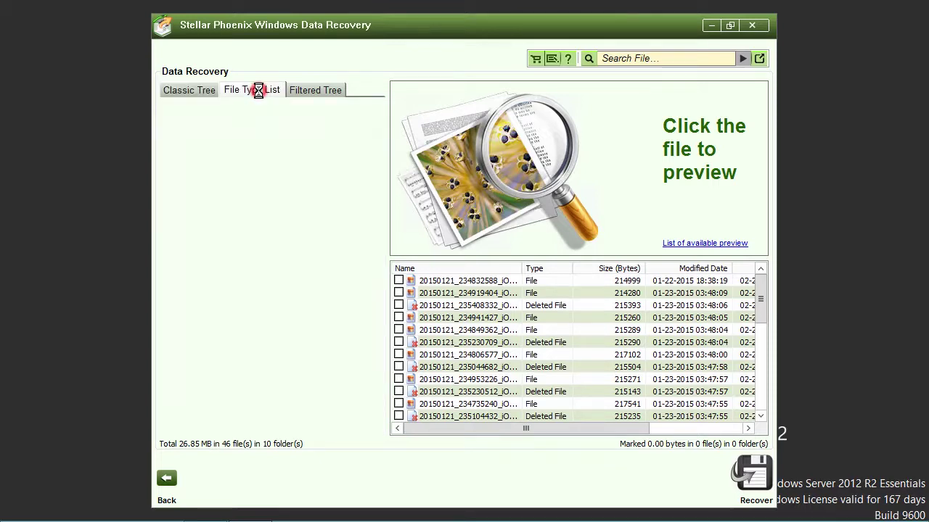
click(182, 119)
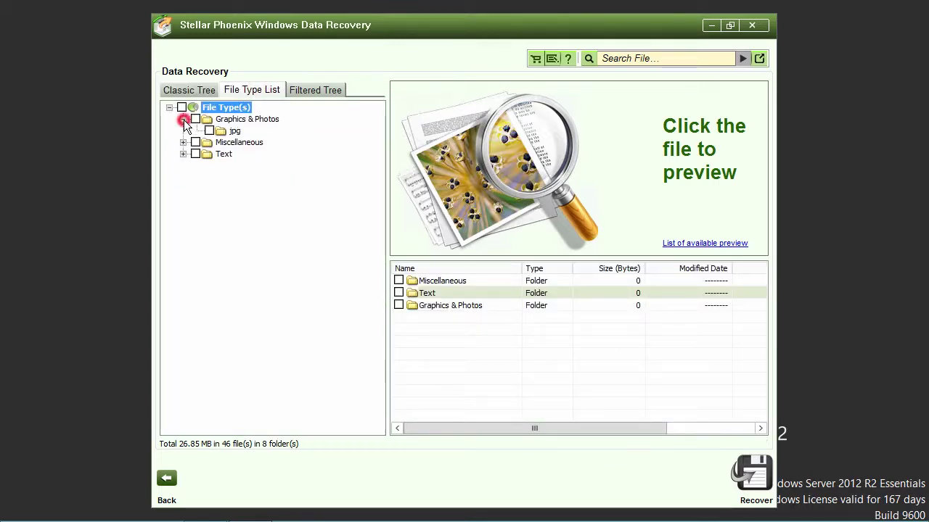
click(210, 131)
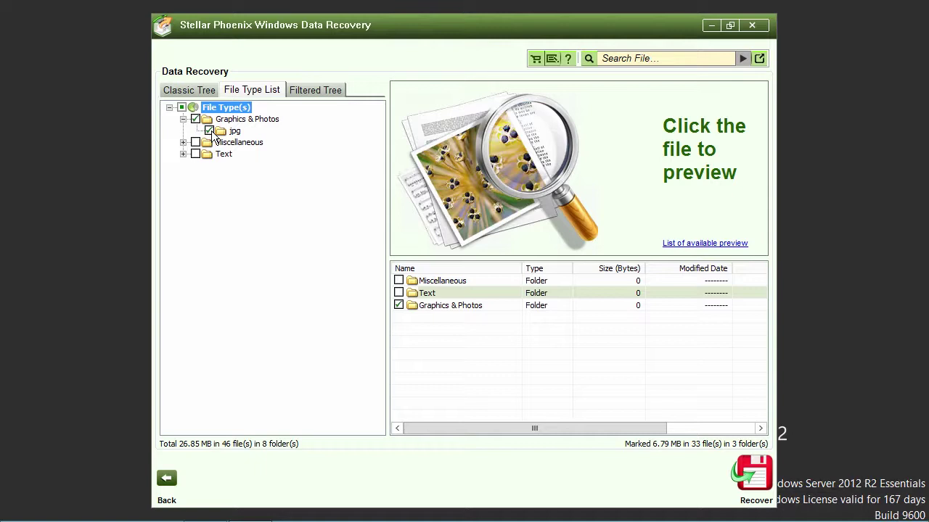
click(195, 119)
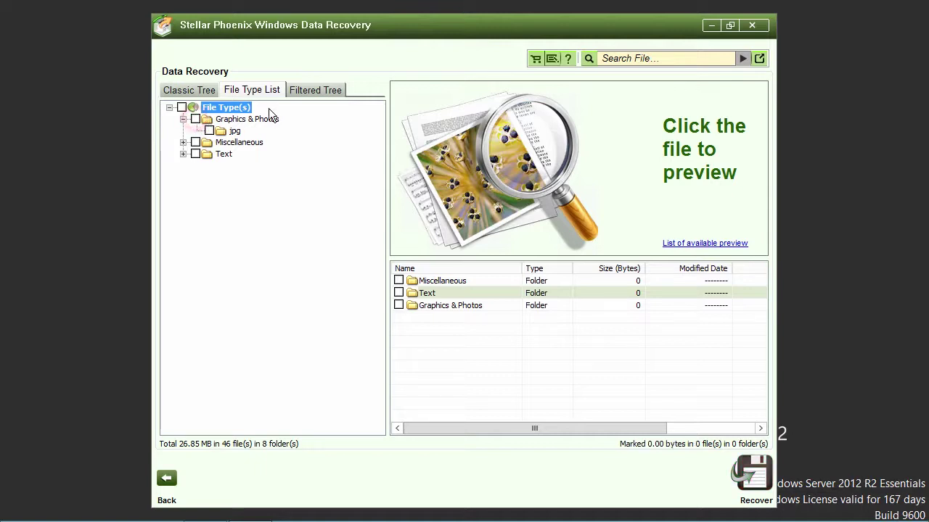
click(316, 92)
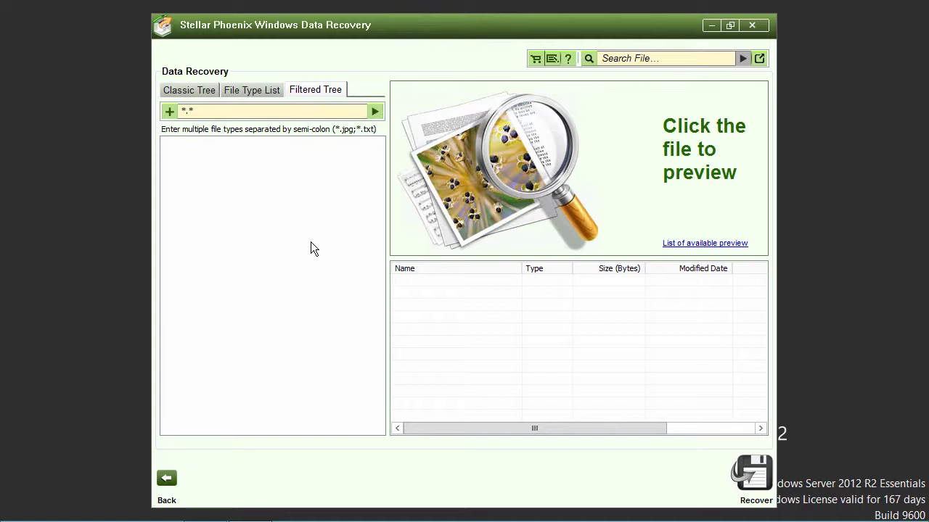
Return to the Classic Tree and mark only the first two image files of the Data folder for recovery
click(198, 95)
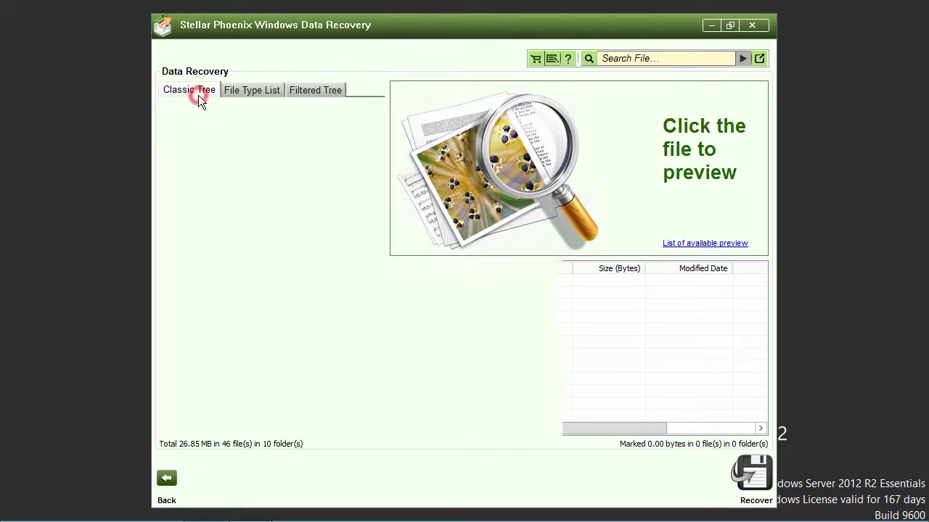
click(399, 280)
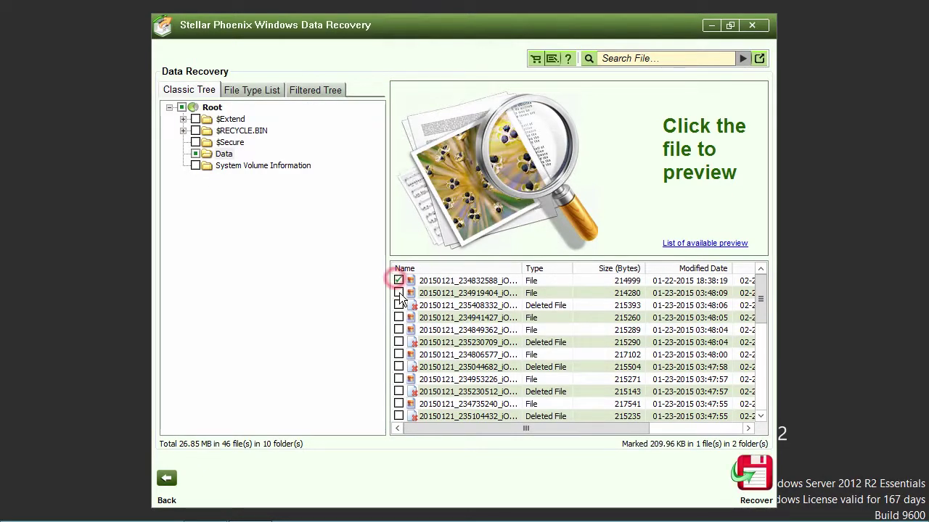
click(398, 293)
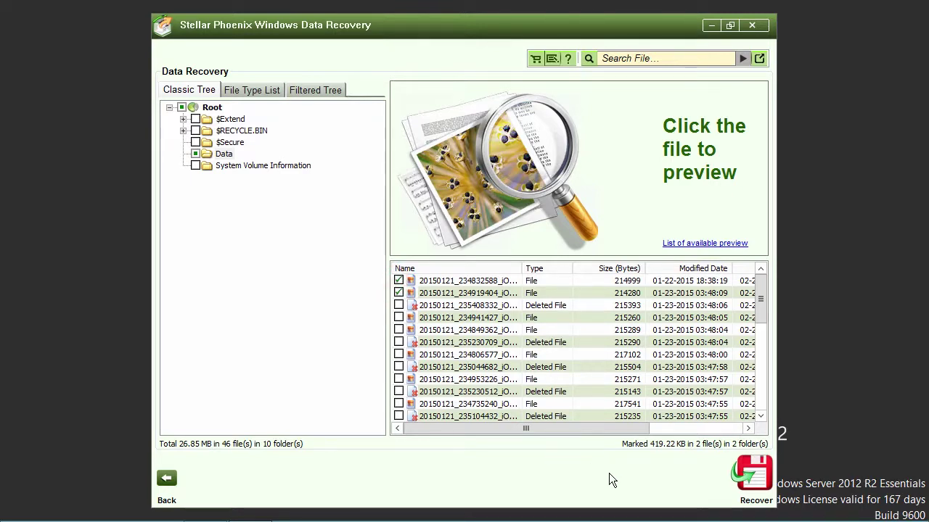
Recover the two marked files to the local drive C:\ without zipping them, and agree to proceed
click(751, 478)
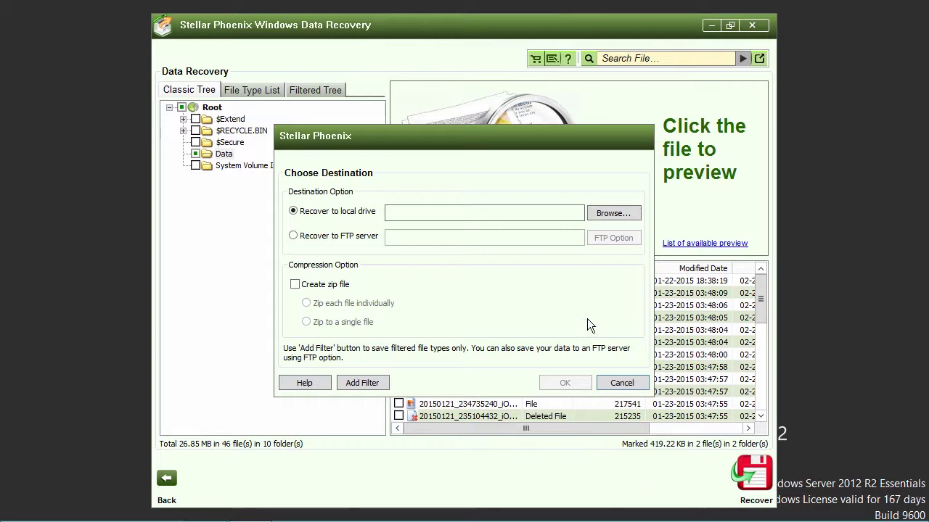
click(613, 213)
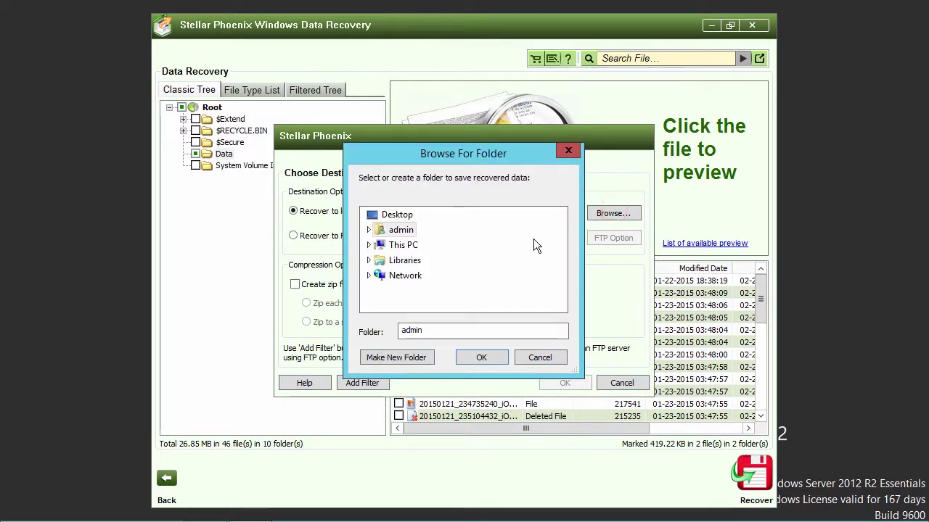
click(370, 245)
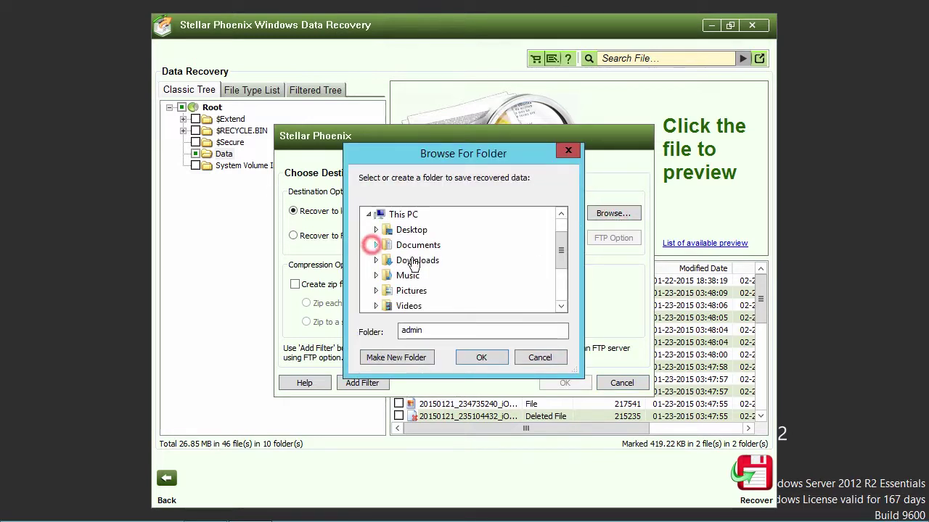
scroll(436, 274, down, 1)
click(420, 275)
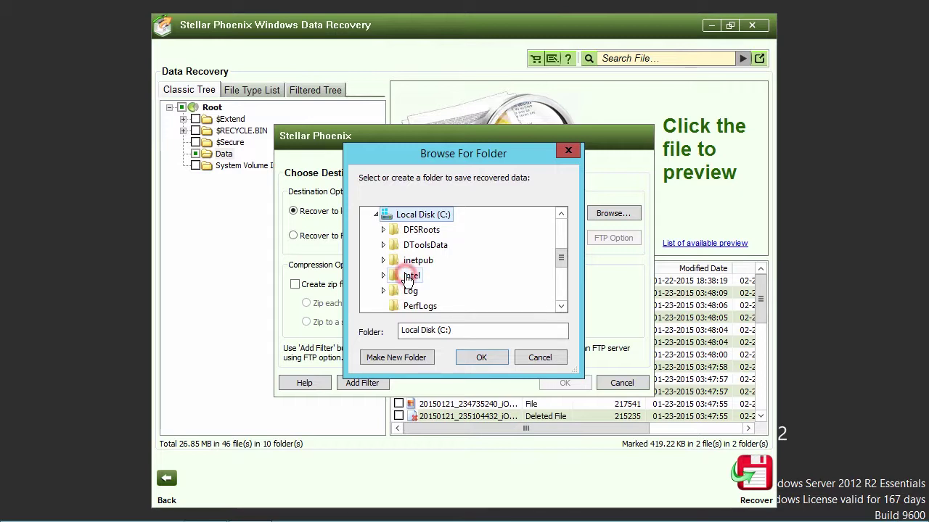
click(481, 358)
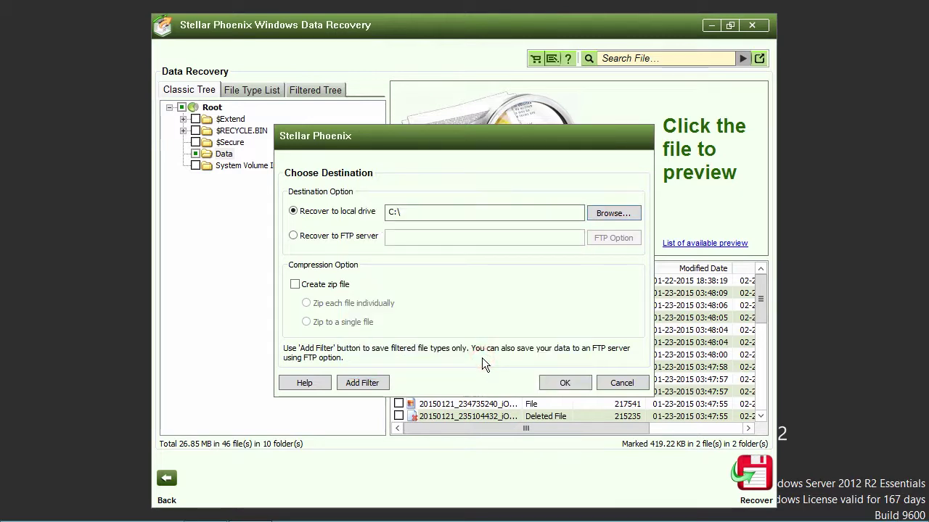
click(568, 384)
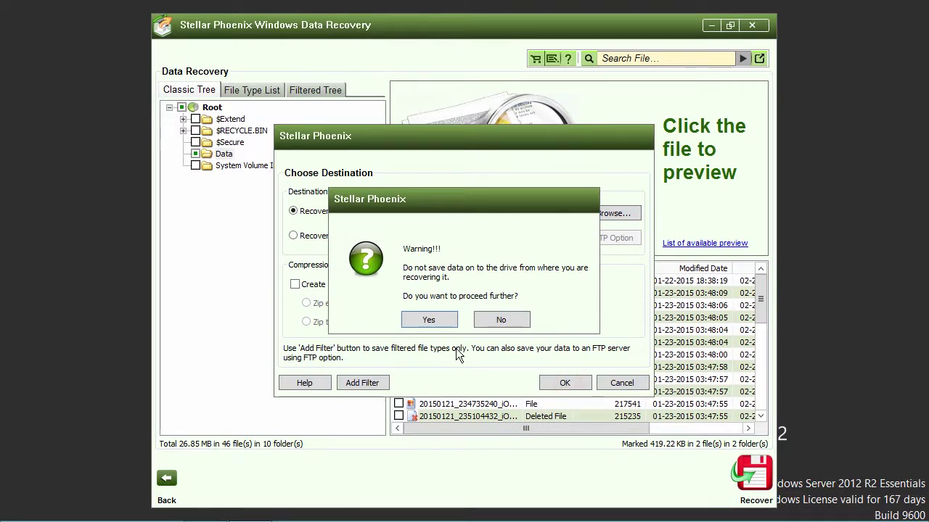
click(429, 320)
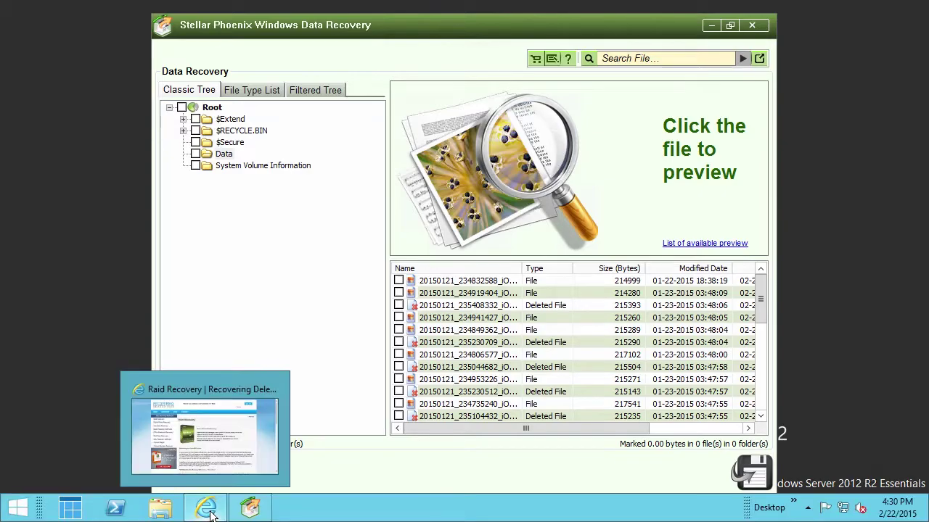
Switch to Internet Explorer and read through the Raid Recovery page down to the Stellar Phoenix RAID Recovery features and download section
click(216, 510)
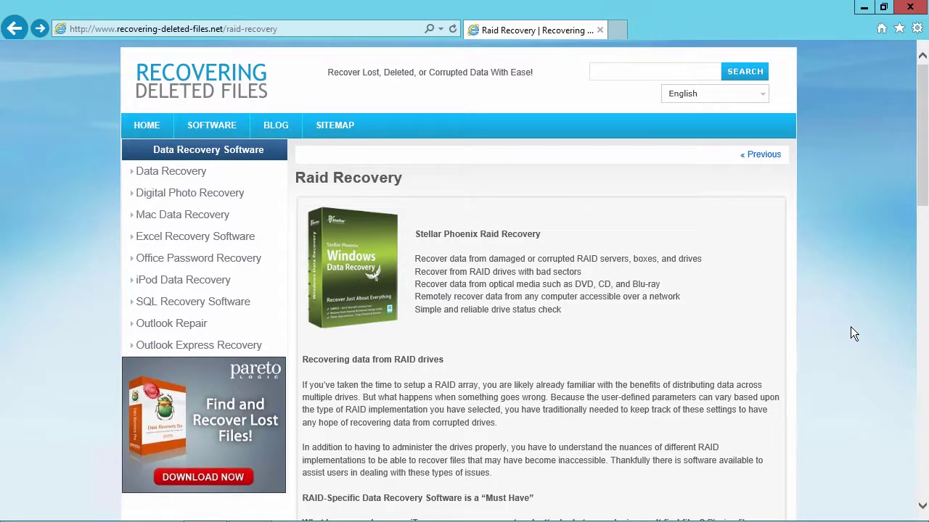
drag(919, 180, 924, 368)
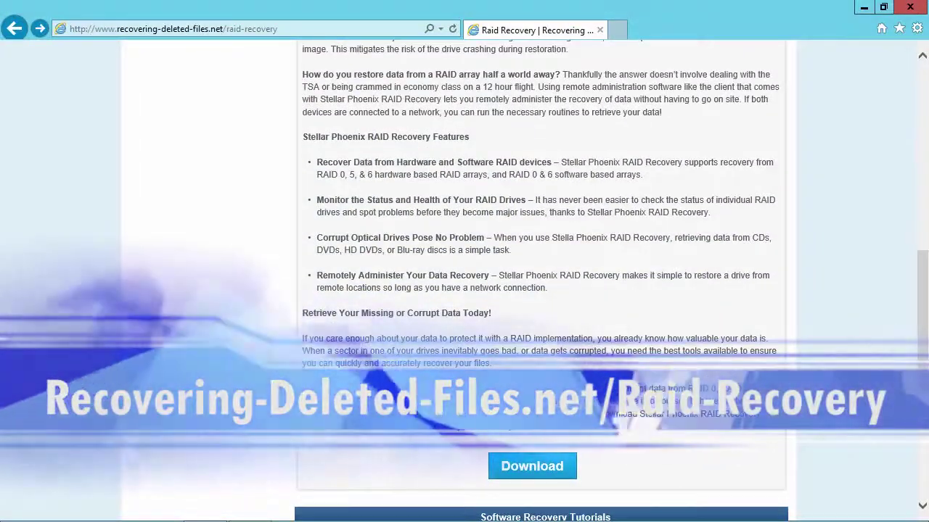